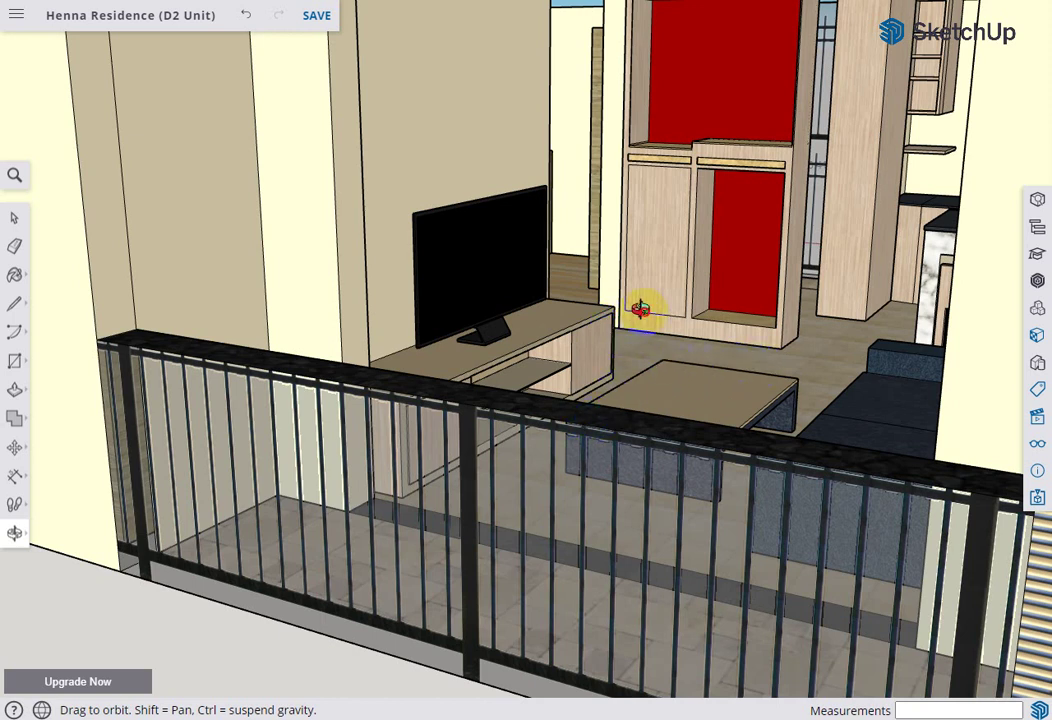
Orbit and zoom through the living room toward the red-backed cabinet and black kitchen countertop.
{"action": "mouse_move", "coordinate": [640, 310]}
{"action": "left_mouse_down"}
{"action": "mouse_move", "coordinate": [674, 305]}
{"action": "mouse_move", "coordinate": [683, 329]}
{"action": "mouse_move", "coordinate": [674, 329]}
{"action": "mouse_move", "coordinate": [806, 310]}
{"action": "mouse_move", "coordinate": [819, 326]}
{"action": "mouse_move", "coordinate": [709, 331]}
{"action": "mouse_move", "coordinate": [831, 331]}
{"action": "left_mouse_up"}
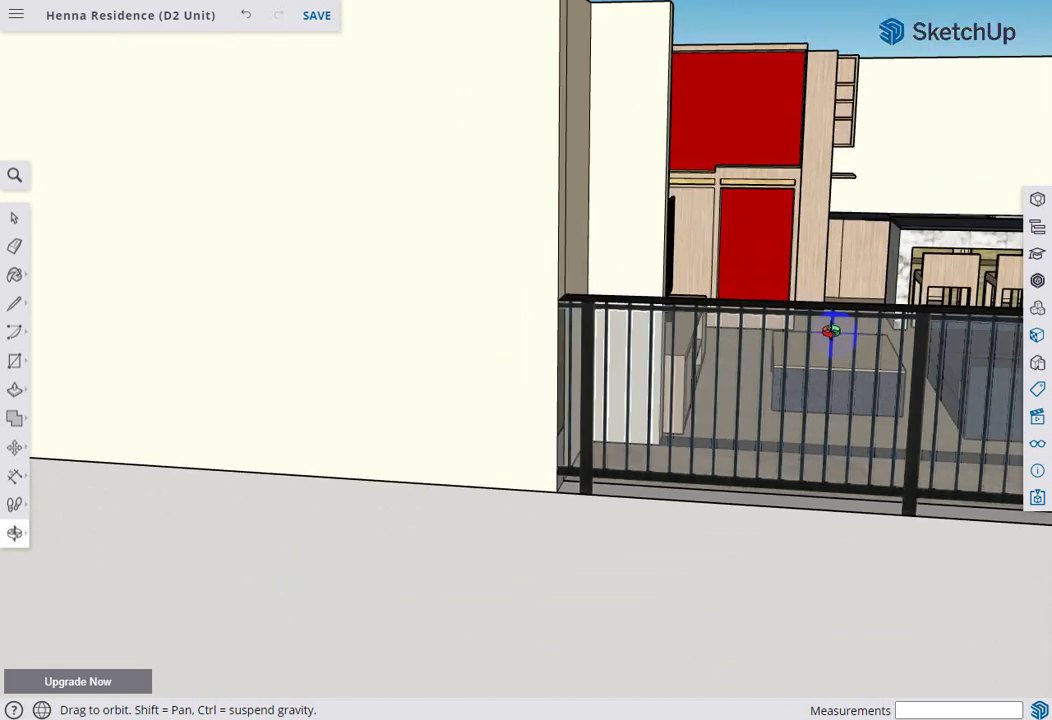
{"action": "mouse_move", "coordinate": [764, 320]}
{"action": "left_mouse_down"}
{"action": "mouse_move", "coordinate": [695, 305]}
{"action": "mouse_move", "coordinate": [709, 303]}
{"action": "left_mouse_up"}
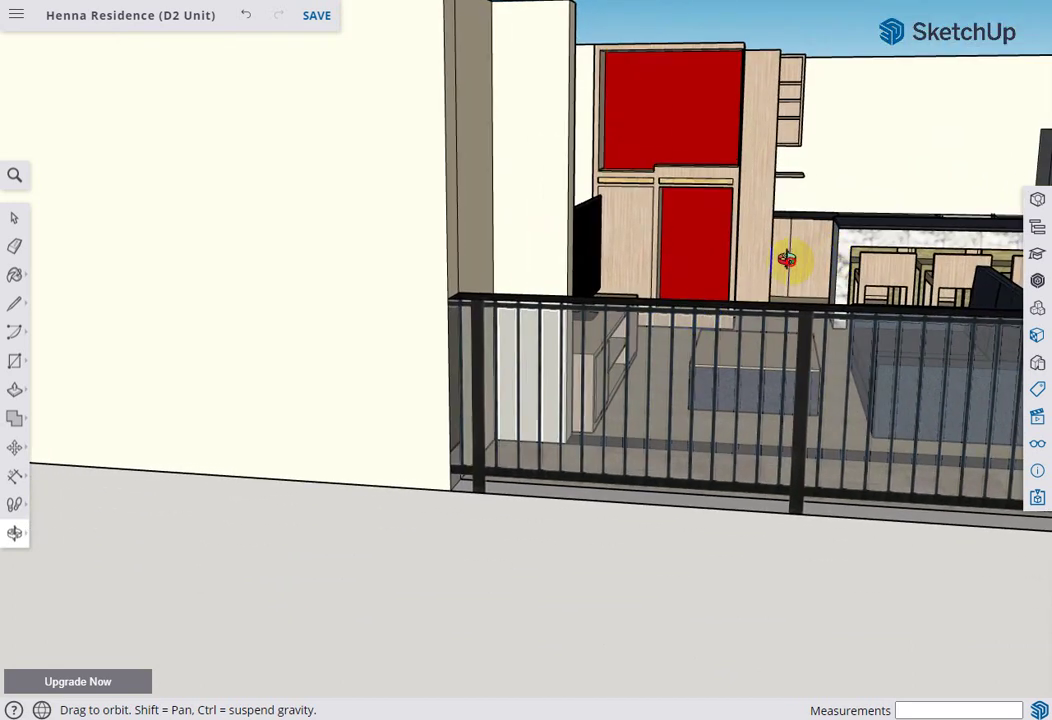
{"action": "scroll", "coordinate": [785, 220], "scroll_direction": "up", "scroll_amount": 3}
{"action": "scroll", "coordinate": [770, 178], "scroll_direction": "up", "scroll_amount": 3}
{"action": "scroll", "coordinate": [763, 220], "scroll_direction": "up", "scroll_amount": 3}
{"action": "scroll", "coordinate": [750, 330], "scroll_direction": "up", "scroll_amount": 2}
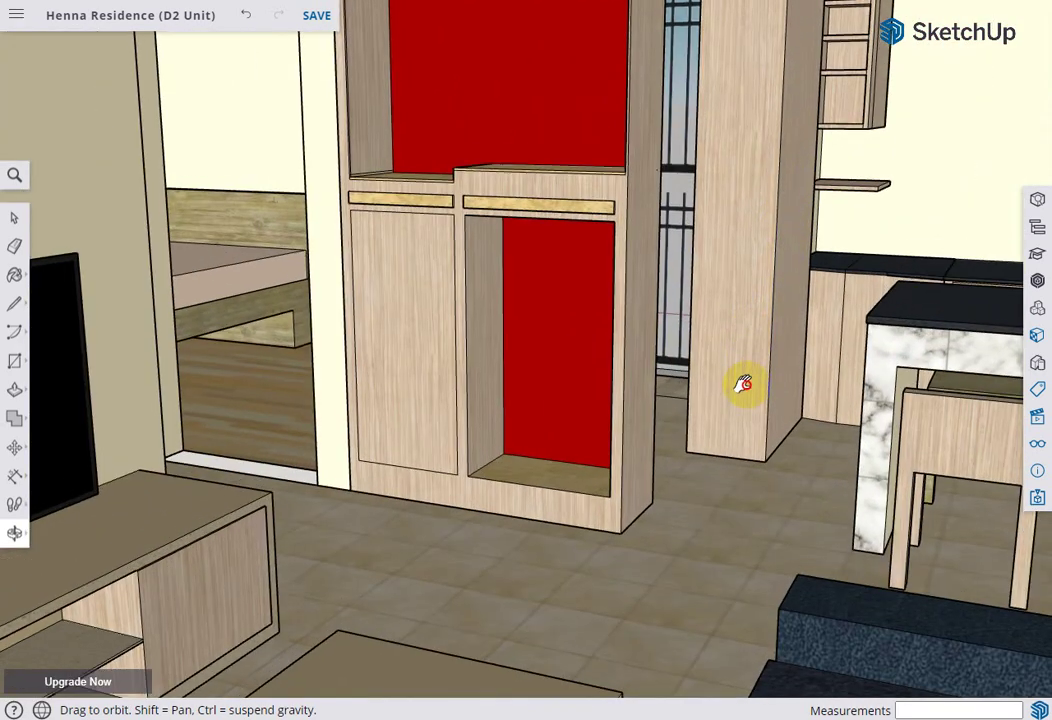
{"action": "left_click_drag", "start_coordinate": [744, 384], "coordinate": [737, 408]}
{"action": "scroll", "coordinate": [740, 300], "scroll_direction": "up", "scroll_amount": 2}
{"action": "scroll", "coordinate": [710, 330], "scroll_direction": "up", "scroll_amount": 2}
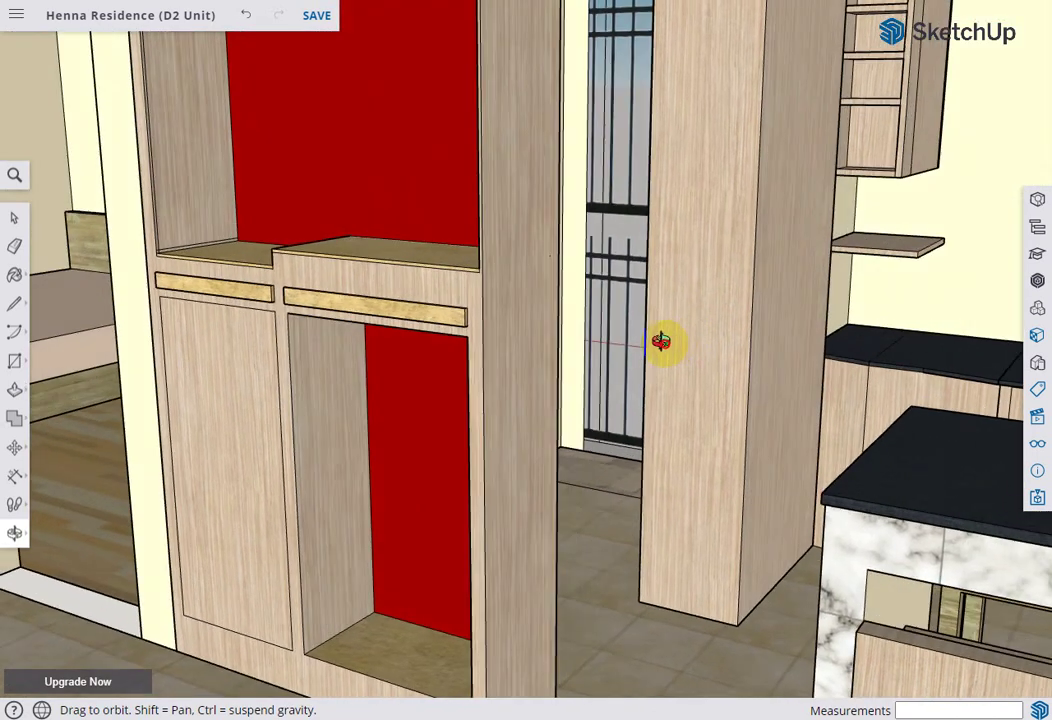
{"action": "scroll", "coordinate": [660, 343], "scroll_direction": "up", "scroll_amount": 2}
{"action": "mouse_move", "coordinate": [662, 492]}
{"action": "left_mouse_down"}
{"action": "mouse_move", "coordinate": [582, 469]}
{"action": "mouse_move", "coordinate": [349, 533]}
{"action": "mouse_move", "coordinate": [394, 488]}
{"action": "mouse_move", "coordinate": [423, 500]}
{"action": "mouse_move", "coordinate": [594, 678]}
{"action": "left_mouse_up"}
Fit the whole house model in view with Zoom Extents, then pull back to an elevated overview.
{"action": "key", "text": "shift+z"}
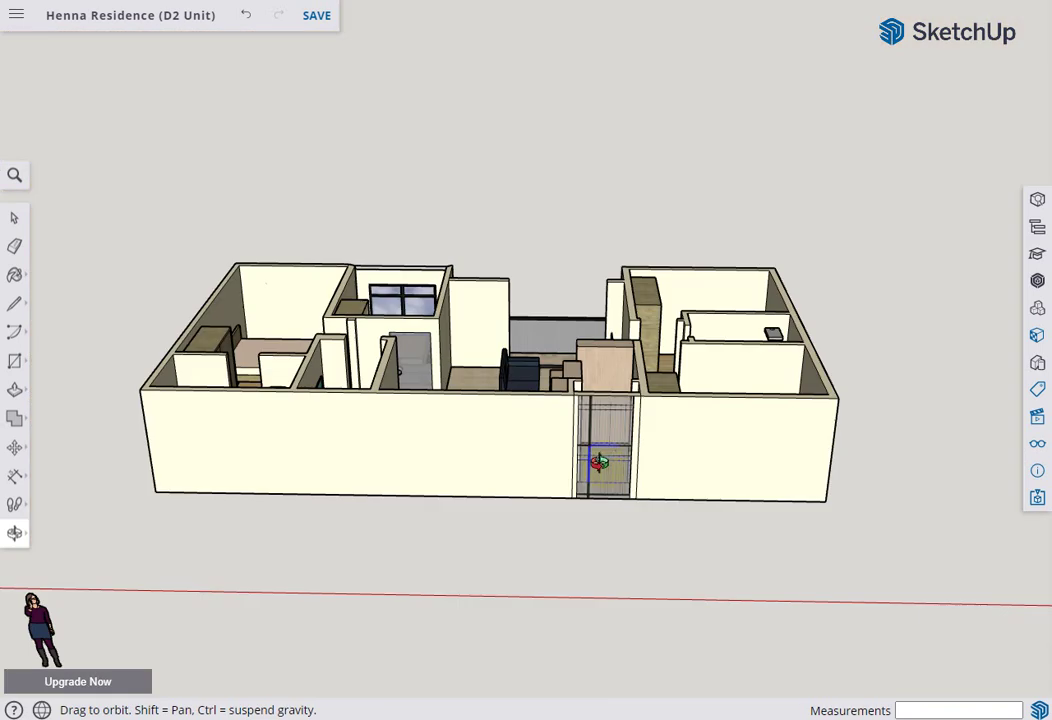
{"action": "scroll", "coordinate": [612, 428], "scroll_direction": "up", "scroll_amount": 3}
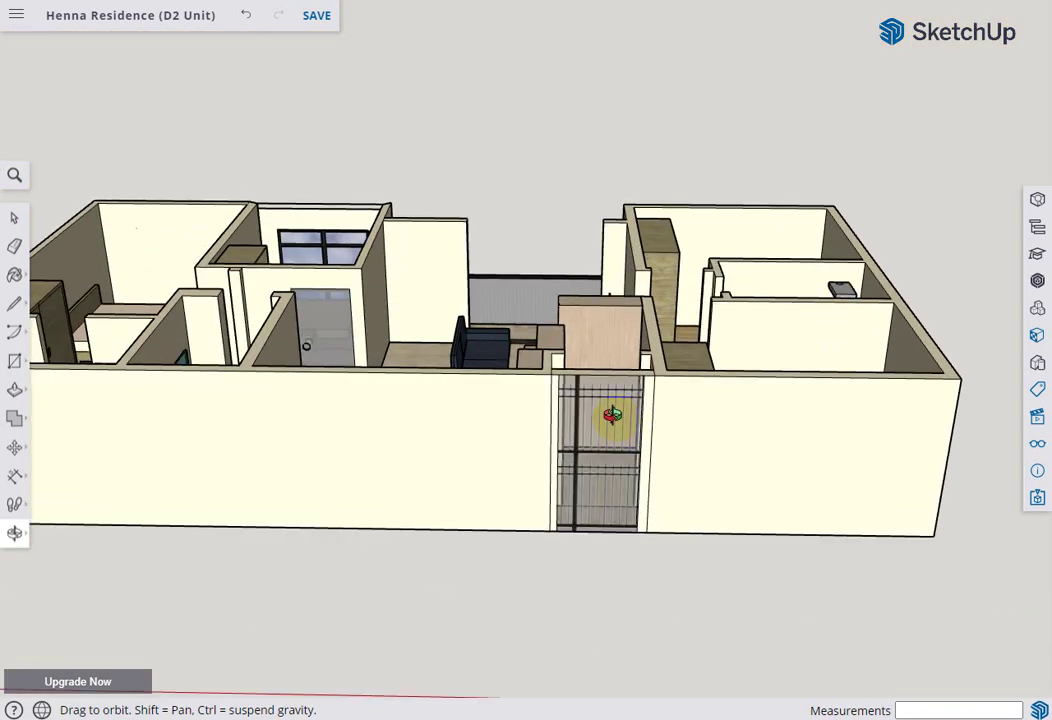
{"action": "scroll", "coordinate": [615, 370], "scroll_direction": "up", "scroll_amount": 3}
{"action": "scroll", "coordinate": [600, 360], "scroll_direction": "up", "scroll_amount": 3}
{"action": "scroll", "coordinate": [605, 385], "scroll_direction": "up", "scroll_amount": 3}
{"action": "mouse_move", "coordinate": [605, 390]}
{"action": "left_mouse_down"}
{"action": "mouse_move", "coordinate": [399, 505]}
{"action": "mouse_move", "coordinate": [460, 449]}
{"action": "mouse_move", "coordinate": [470, 329]}
{"action": "left_mouse_up"}
{"action": "scroll", "coordinate": [495, 338], "scroll_direction": "down", "scroll_amount": 2}
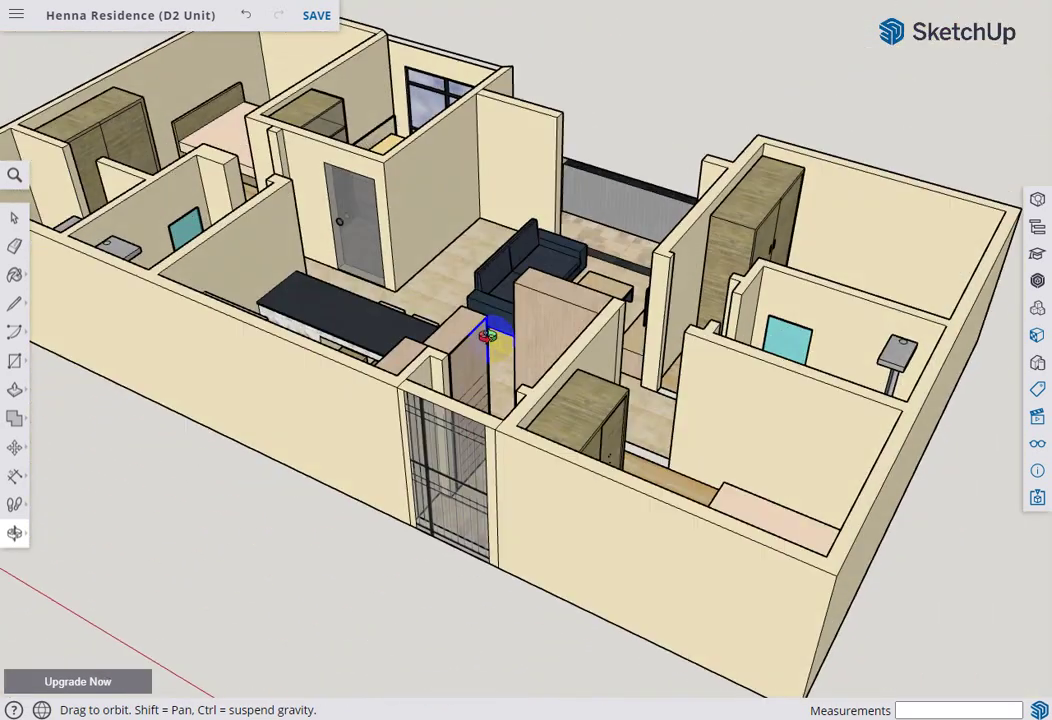
Zoom and orbit past the sofa, dining area and TV onto the entryway's shelf unit and tall cabinet.
{"action": "scroll", "coordinate": [477, 364], "scroll_direction": "up", "scroll_amount": 2}
{"action": "scroll", "coordinate": [463, 380], "scroll_direction": "up", "scroll_amount": 2}
{"action": "scroll", "coordinate": [458, 390], "scroll_direction": "up", "scroll_amount": 2}
{"action": "scroll", "coordinate": [480, 445], "scroll_direction": "up", "scroll_amount": 2}
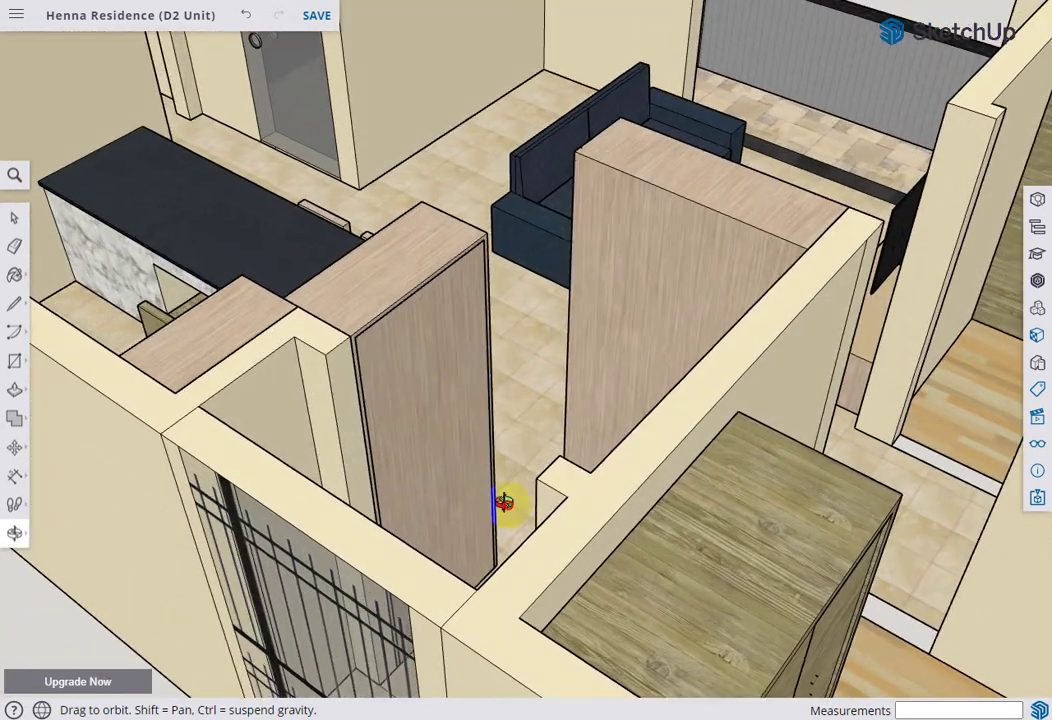
{"action": "scroll", "coordinate": [505, 510], "scroll_direction": "up", "scroll_amount": 2}
{"action": "scroll", "coordinate": [525, 540], "scroll_direction": "up", "scroll_amount": 2}
{"action": "scroll", "coordinate": [490, 570], "scroll_direction": "up", "scroll_amount": 2}
{"action": "scroll", "coordinate": [450, 583], "scroll_direction": "down", "scroll_amount": 3}
{"action": "mouse_move", "coordinate": [450, 583]}
{"action": "left_mouse_down"}
{"action": "mouse_move", "coordinate": [629, 606]}
{"action": "mouse_move", "coordinate": [594, 676]}
{"action": "mouse_move", "coordinate": [615, 594]}
{"action": "mouse_move", "coordinate": [664, 571]}
{"action": "mouse_move", "coordinate": [676, 545]}
{"action": "mouse_move", "coordinate": [653, 510]}
{"action": "mouse_move", "coordinate": [678, 450]}
{"action": "left_mouse_up"}
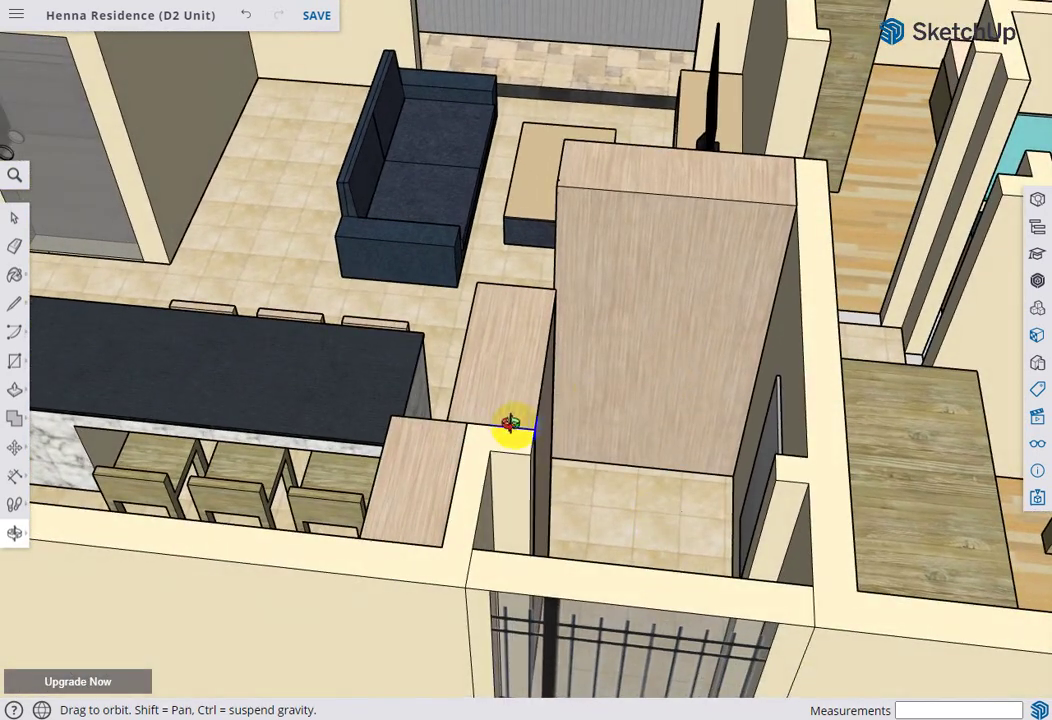
{"action": "mouse_move", "coordinate": [510, 422]}
{"action": "left_mouse_down"}
{"action": "mouse_move", "coordinate": [587, 441]}
{"action": "mouse_move", "coordinate": [512, 497]}
{"action": "mouse_move", "coordinate": [622, 542]}
{"action": "mouse_move", "coordinate": [565, 550]}
{"action": "mouse_move", "coordinate": [697, 486]}
{"action": "mouse_move", "coordinate": [728, 437]}
{"action": "mouse_move", "coordinate": [650, 452]}
{"action": "mouse_move", "coordinate": [693, 422]}
{"action": "mouse_move", "coordinate": [649, 441]}
{"action": "mouse_move", "coordinate": [709, 418]}
{"action": "mouse_move", "coordinate": [557, 484]}
{"action": "left_mouse_up"}
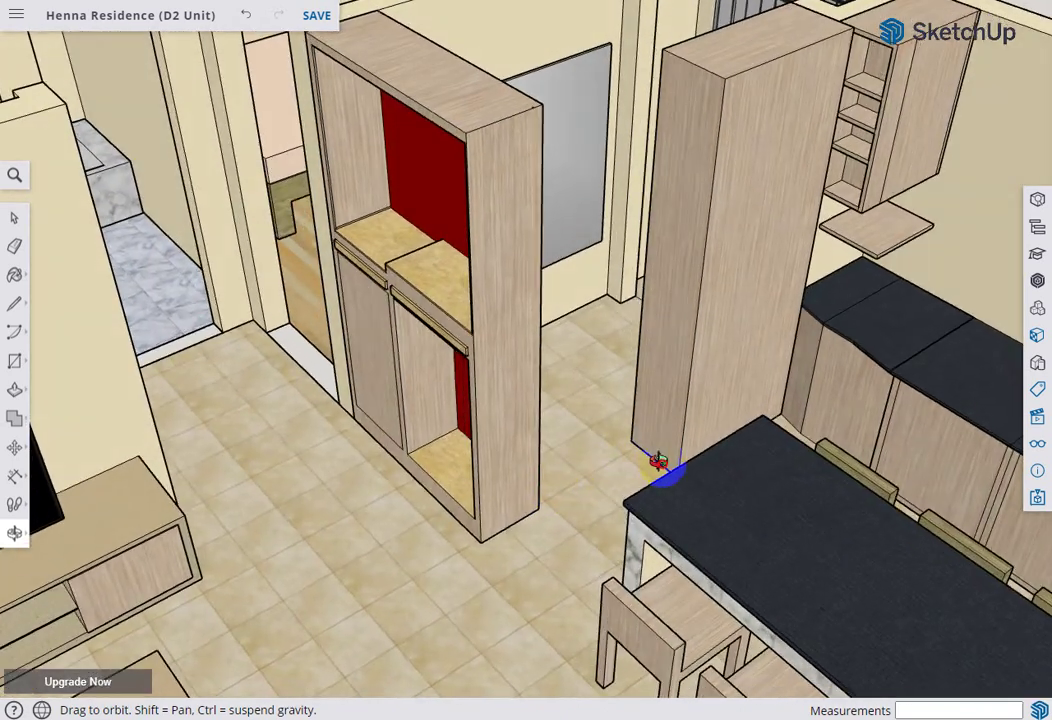
{"action": "mouse_move", "coordinate": [658, 461]}
{"action": "left_mouse_down"}
{"action": "mouse_move", "coordinate": [658, 452]}
{"action": "mouse_move", "coordinate": [589, 437]}
{"action": "mouse_move", "coordinate": [646, 500]}
{"action": "mouse_move", "coordinate": [578, 467]}
{"action": "mouse_move", "coordinate": [693, 448]}
{"action": "mouse_move", "coordinate": [577, 446]}
{"action": "mouse_move", "coordinate": [589, 478]}
{"action": "left_mouse_up"}
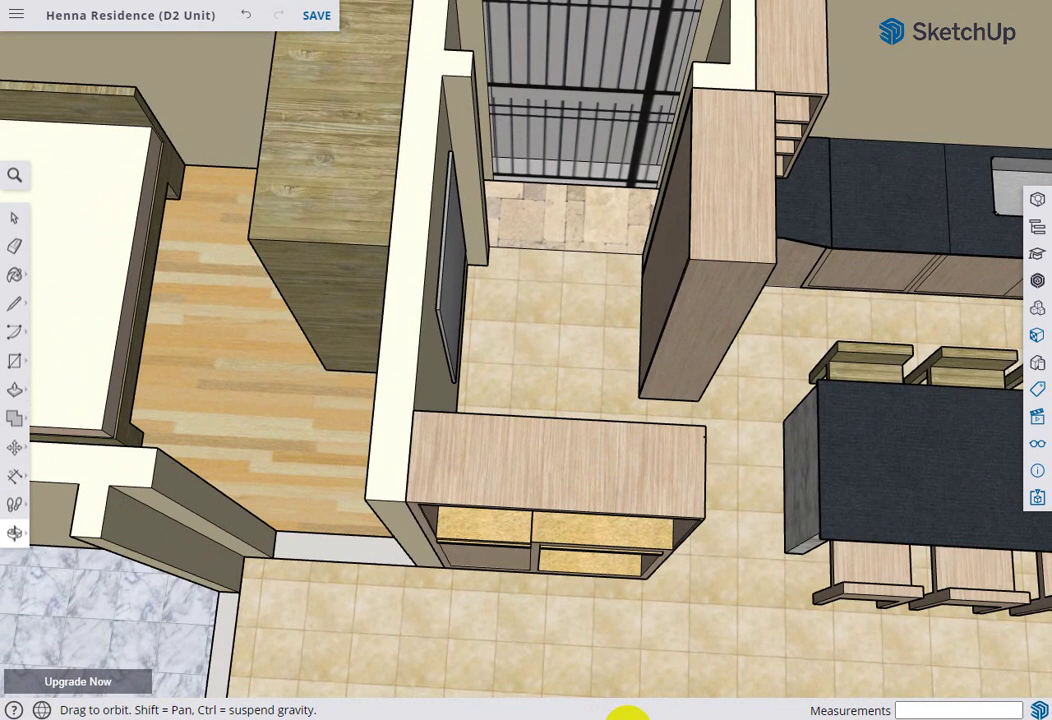
Orbit around the entryway to inspect the 1.218 m, 0.790 m and 0.852 m dimensions beside altar 2.
{"action": "mouse_move", "coordinate": [625, 715]}
{"action": "left_mouse_down"}
{"action": "mouse_move", "coordinate": [559, 415]}
{"action": "mouse_move", "coordinate": [557, 493]}
{"action": "left_mouse_up"}
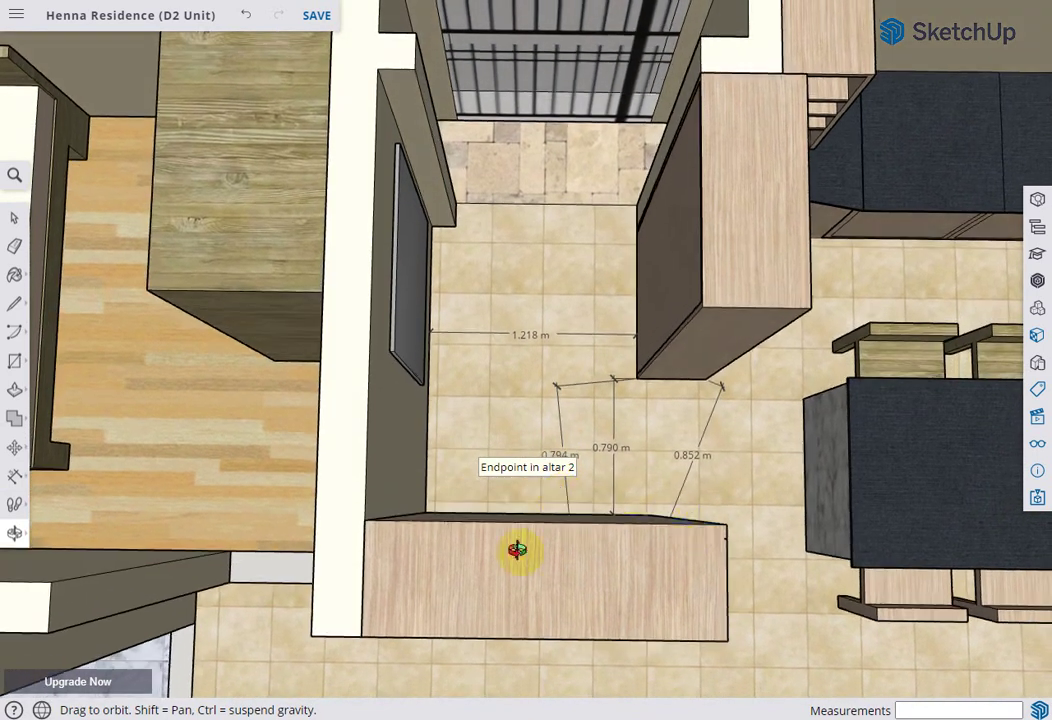
{"action": "mouse_move", "coordinate": [517, 550]}
{"action": "left_mouse_down"}
{"action": "mouse_move", "coordinate": [622, 570]}
{"action": "mouse_move", "coordinate": [477, 554]}
{"action": "mouse_move", "coordinate": [481, 568]}
{"action": "mouse_move", "coordinate": [563, 505]}
{"action": "mouse_move", "coordinate": [414, 527]}
{"action": "left_mouse_up"}
{"action": "left_click_drag", "start_coordinate": [507, 543], "coordinate": [382, 558]}
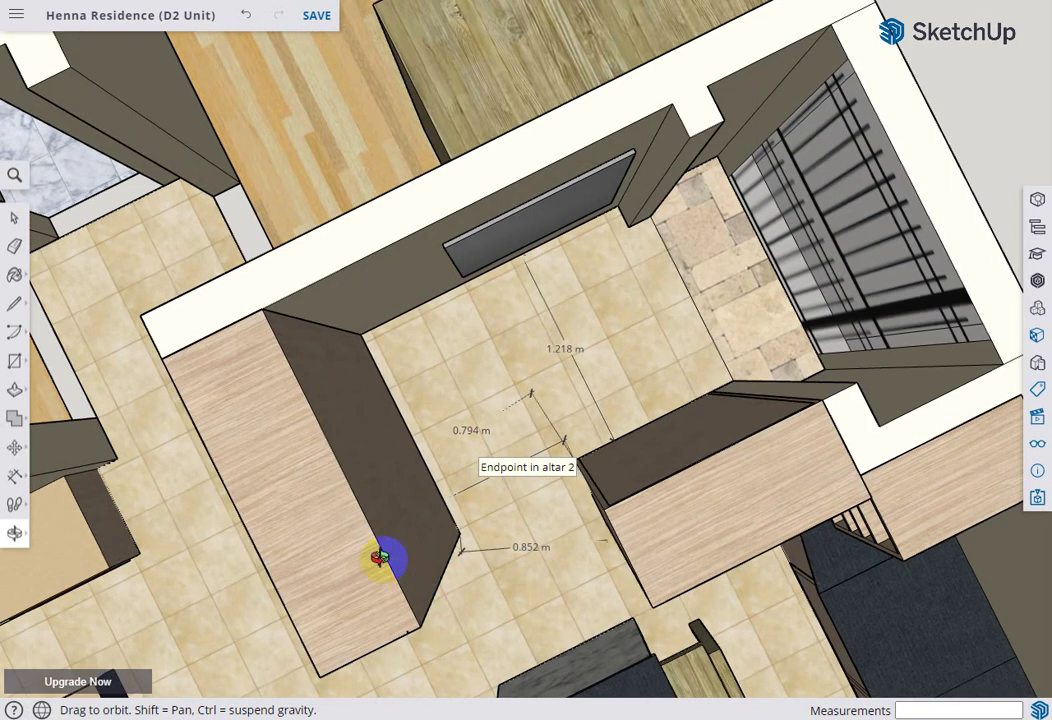
{"action": "mouse_move", "coordinate": [628, 714]}
{"action": "left_mouse_down"}
{"action": "mouse_move", "coordinate": [512, 404]}
{"action": "mouse_move", "coordinate": [540, 416]}
{"action": "mouse_move", "coordinate": [486, 364]}
{"action": "mouse_move", "coordinate": [581, 305]}
{"action": "mouse_move", "coordinate": [526, 310]}
{"action": "mouse_move", "coordinate": [404, 279]}
{"action": "mouse_move", "coordinate": [468, 291]}
{"action": "mouse_move", "coordinate": [514, 230]}
{"action": "mouse_move", "coordinate": [519, 291]}
{"action": "mouse_move", "coordinate": [481, 333]}
{"action": "mouse_move", "coordinate": [523, 341]}
{"action": "left_mouse_up"}
{"action": "mouse_move", "coordinate": [458, 372]}
{"action": "left_mouse_down"}
{"action": "mouse_move", "coordinate": [514, 340]}
{"action": "mouse_move", "coordinate": [502, 329]}
{"action": "mouse_move", "coordinate": [322, 362]}
{"action": "mouse_move", "coordinate": [512, 364]}
{"action": "mouse_move", "coordinate": [540, 322]}
{"action": "mouse_move", "coordinate": [481, 305]}
{"action": "mouse_move", "coordinate": [590, 345]}
{"action": "mouse_move", "coordinate": [521, 345]}
{"action": "mouse_move", "coordinate": [625, 300]}
{"action": "mouse_move", "coordinate": [617, 323]}
{"action": "left_mouse_up"}
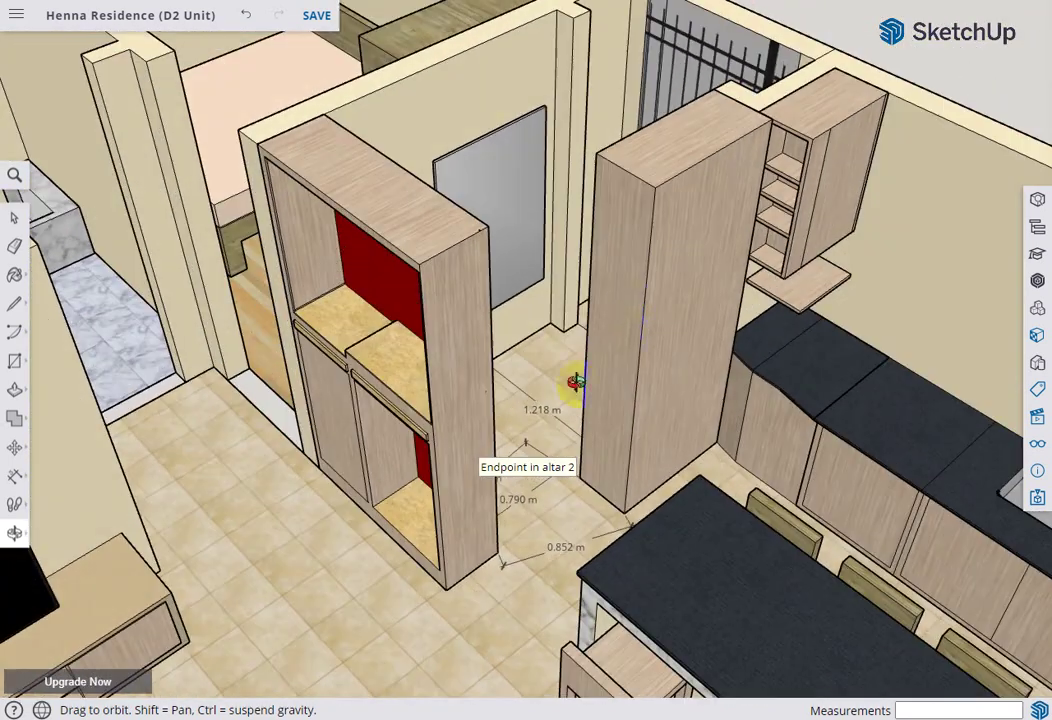
{"action": "mouse_move", "coordinate": [576, 382]}
{"action": "left_mouse_down"}
{"action": "mouse_move", "coordinate": [517, 378]}
{"action": "mouse_move", "coordinate": [528, 428]}
{"action": "left_mouse_up"}
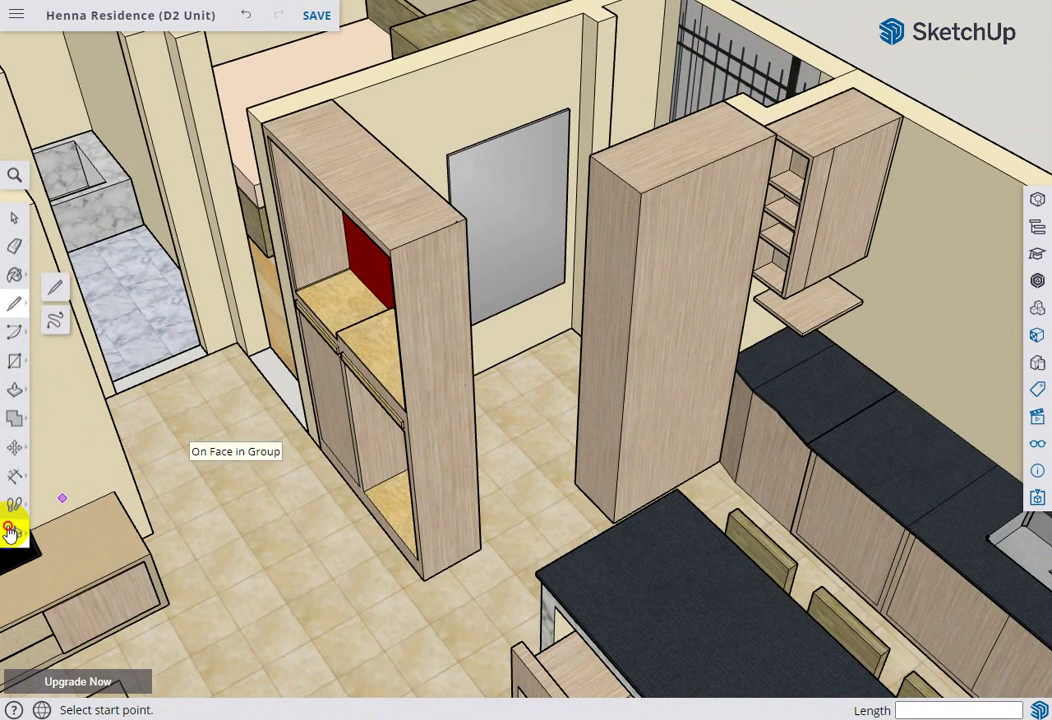
Face the red-backed altar cabinet head-on, then swing up to an overhead view of the room.
{"action": "mouse_move", "coordinate": [340, 510]}
{"action": "left_mouse_down"}
{"action": "mouse_move", "coordinate": [561, 453]}
{"action": "mouse_move", "coordinate": [554, 390]}
{"action": "mouse_move", "coordinate": [502, 369]}
{"action": "mouse_move", "coordinate": [593, 288]}
{"action": "mouse_move", "coordinate": [603, 249]}
{"action": "mouse_move", "coordinate": [547, 277]}
{"action": "mouse_move", "coordinate": [547, 268]}
{"action": "mouse_move", "coordinate": [577, 283]}
{"action": "left_mouse_up"}
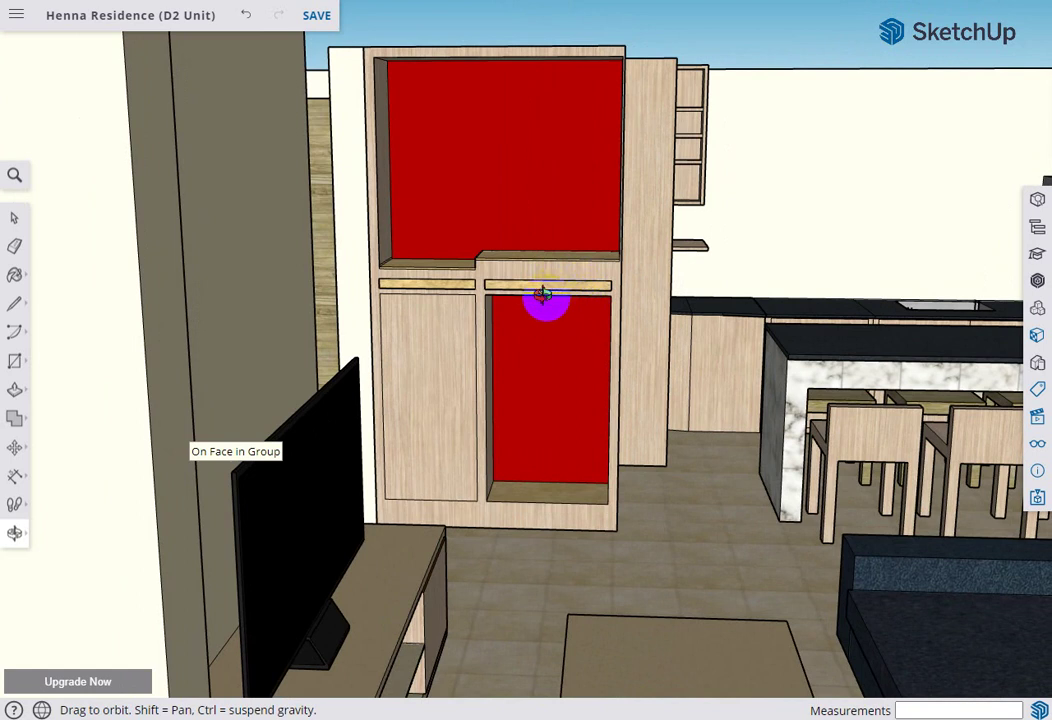
{"action": "left_click_drag", "start_coordinate": [627, 715], "coordinate": [570, 410]}
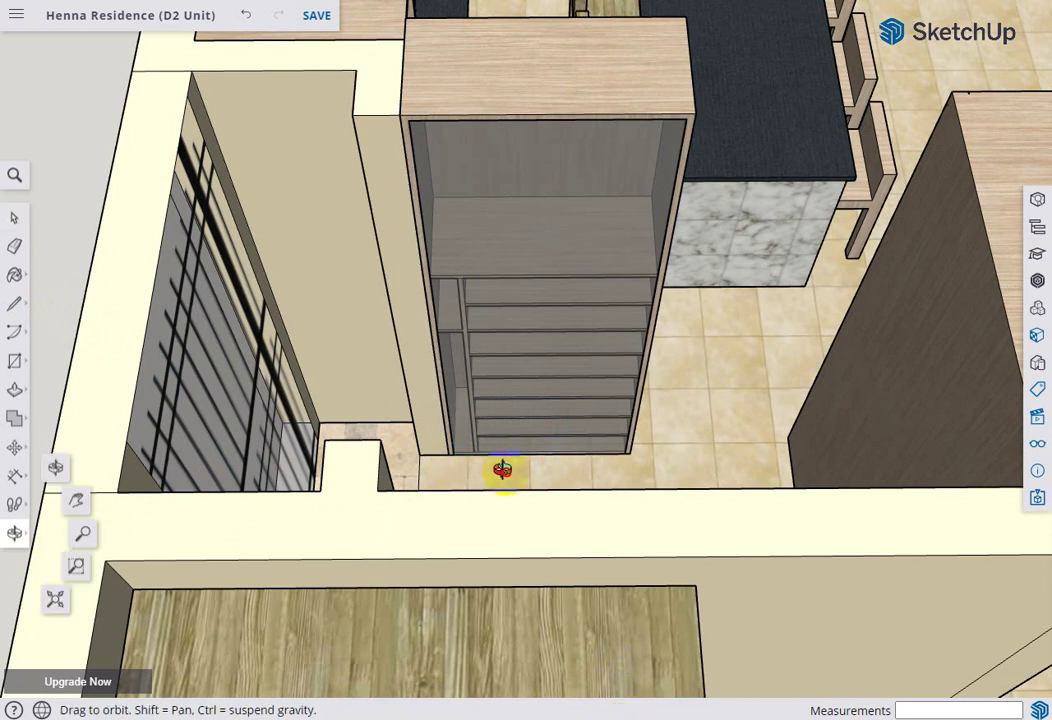
Orbit to look down into the shoe-rack cabinet's shelves.
{"action": "mouse_move", "coordinate": [502, 469]}
{"action": "left_mouse_down"}
{"action": "mouse_move", "coordinate": [683, 458]}
{"action": "mouse_move", "coordinate": [594, 463]}
{"action": "mouse_move", "coordinate": [688, 401]}
{"action": "mouse_move", "coordinate": [560, 418]}
{"action": "mouse_move", "coordinate": [676, 230]}
{"action": "mouse_move", "coordinate": [679, 275]}
{"action": "mouse_move", "coordinate": [660, 268]}
{"action": "mouse_move", "coordinate": [740, 290]}
{"action": "mouse_move", "coordinate": [571, 369]}
{"action": "mouse_move", "coordinate": [470, 463]}
{"action": "mouse_move", "coordinate": [371, 417]}
{"action": "mouse_move", "coordinate": [460, 337]}
{"action": "mouse_move", "coordinate": [674, 277]}
{"action": "mouse_move", "coordinate": [345, 370]}
{"action": "mouse_move", "coordinate": [423, 336]}
{"action": "mouse_move", "coordinate": [552, 350]}
{"action": "mouse_move", "coordinate": [587, 333]}
{"action": "mouse_move", "coordinate": [507, 342]}
{"action": "mouse_move", "coordinate": [531, 357]}
{"action": "mouse_move", "coordinate": [514, 366]}
{"action": "mouse_move", "coordinate": [521, 392]}
{"action": "mouse_move", "coordinate": [466, 404]}
{"action": "mouse_move", "coordinate": [568, 399]}
{"action": "mouse_move", "coordinate": [559, 439]}
{"action": "mouse_move", "coordinate": [635, 688]}
{"action": "left_mouse_up"}
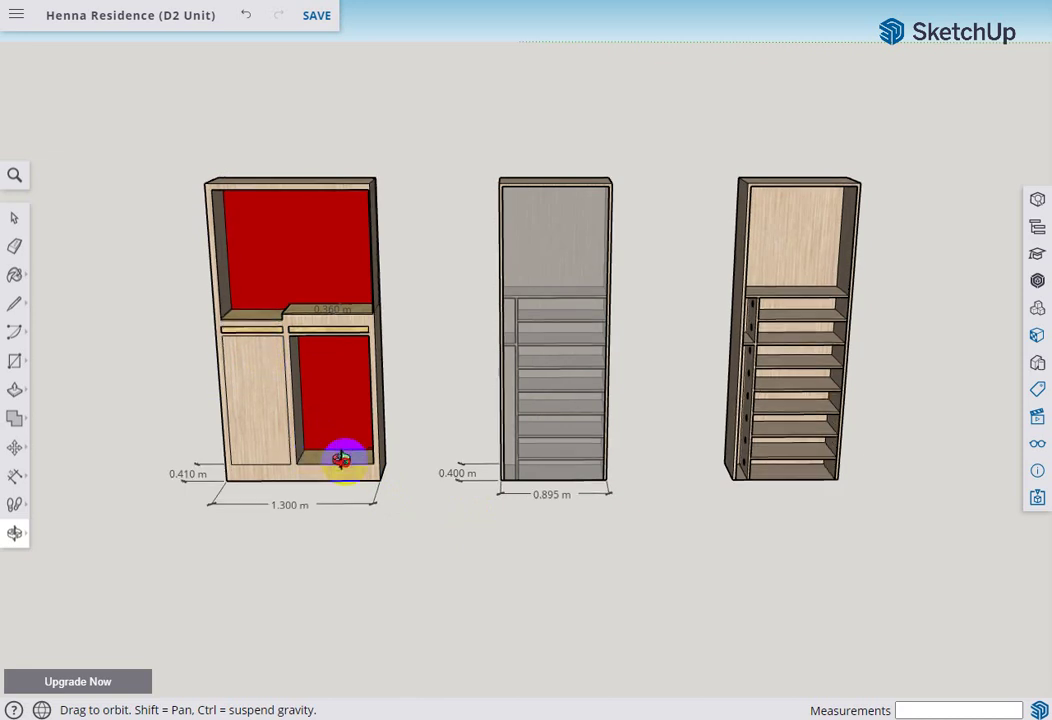
View the three cabinets from a higher angle and tilt to see the altar cabinet's shelf tops.
{"action": "mouse_move", "coordinate": [341, 458]}
{"action": "left_mouse_down"}
{"action": "mouse_move", "coordinate": [521, 439]}
{"action": "mouse_move", "coordinate": [275, 418]}
{"action": "mouse_move", "coordinate": [289, 445]}
{"action": "mouse_move", "coordinate": [210, 606]}
{"action": "left_mouse_up"}
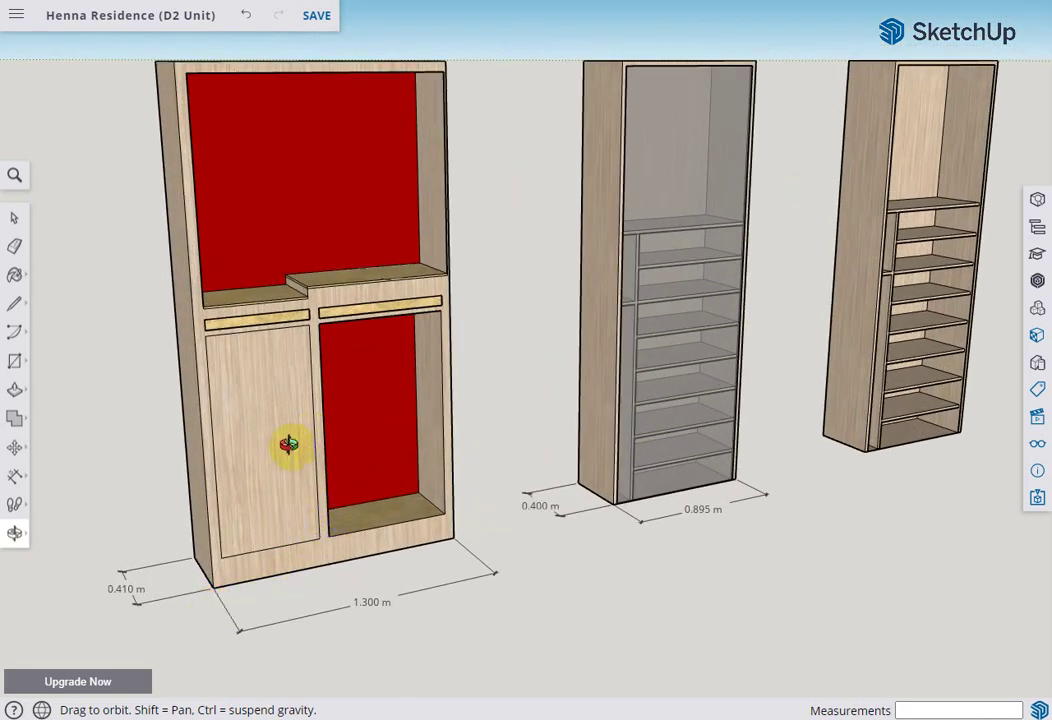
{"action": "scroll", "coordinate": [359, 434], "scroll_direction": "up", "scroll_amount": 1}
{"action": "scroll", "coordinate": [390, 438], "scroll_direction": "up", "scroll_amount": 3}
{"action": "scroll", "coordinate": [376, 186], "scroll_direction": "up", "scroll_amount": 2}
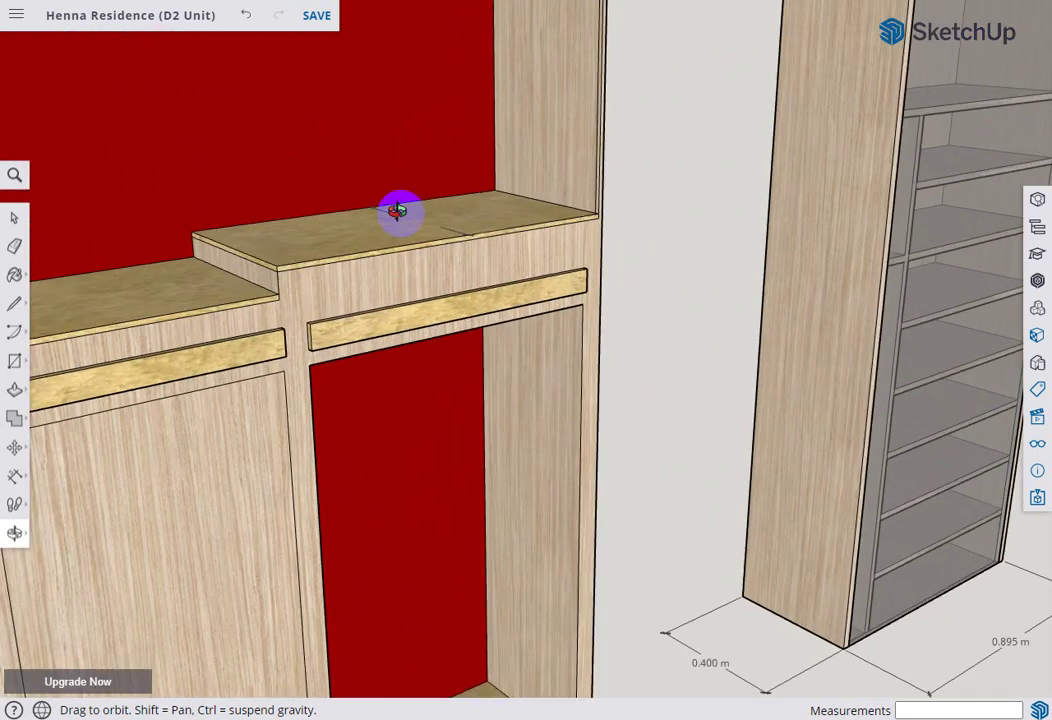
{"action": "mouse_move", "coordinate": [401, 211]}
{"action": "left_mouse_down"}
{"action": "mouse_move", "coordinate": [380, 315]}
{"action": "mouse_move", "coordinate": [305, 425]}
{"action": "left_mouse_up"}
{"action": "scroll", "coordinate": [290, 424], "scroll_direction": "down", "scroll_amount": 3}
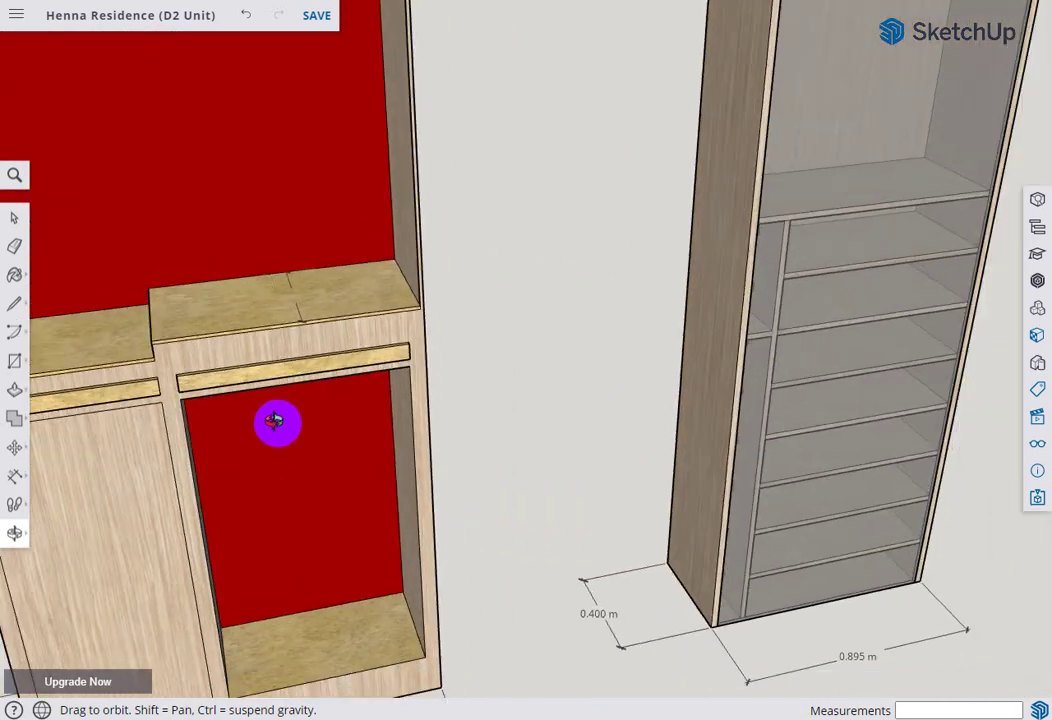
{"action": "scroll", "coordinate": [272, 440], "scroll_direction": "down", "scroll_amount": 2}
{"action": "scroll", "coordinate": [255, 455], "scroll_direction": "down", "scroll_amount": 1}
{"action": "scroll", "coordinate": [247, 468], "scroll_direction": "down", "scroll_amount": 1}
Turn the cabinets to a more frontal angle and orbit around the middle cabinet.
{"action": "left_click_drag", "start_coordinate": [245, 473], "coordinate": [287, 478]}
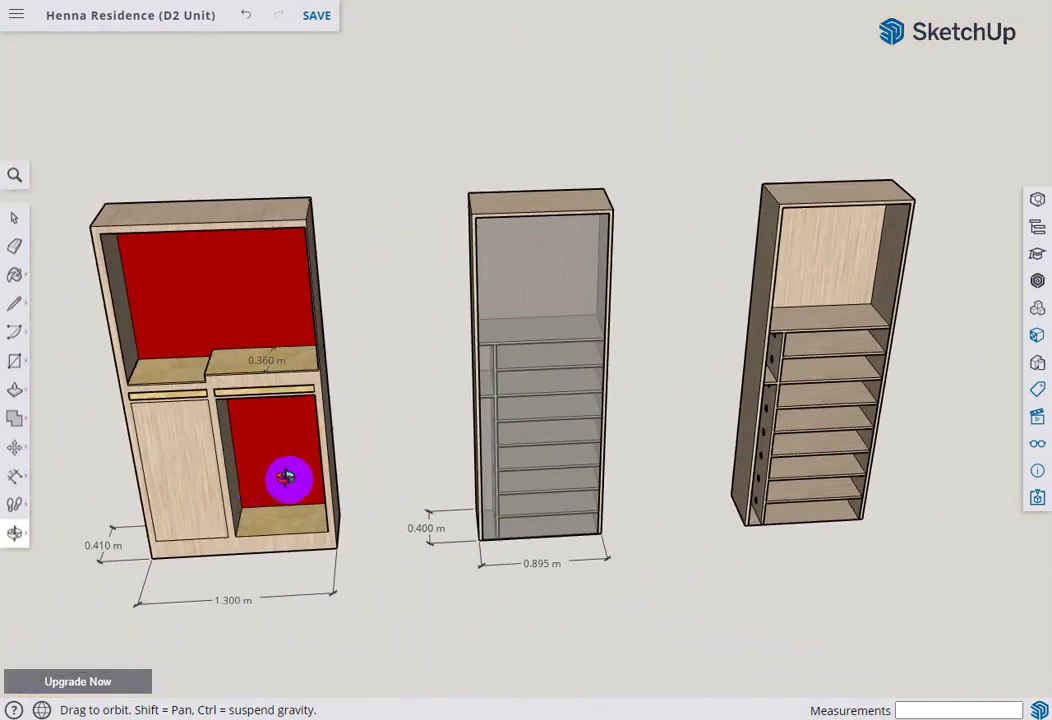
{"action": "scroll", "coordinate": [527, 523], "scroll_direction": "up", "scroll_amount": 2}
{"action": "scroll", "coordinate": [552, 466], "scroll_direction": "down", "scroll_amount": 3}
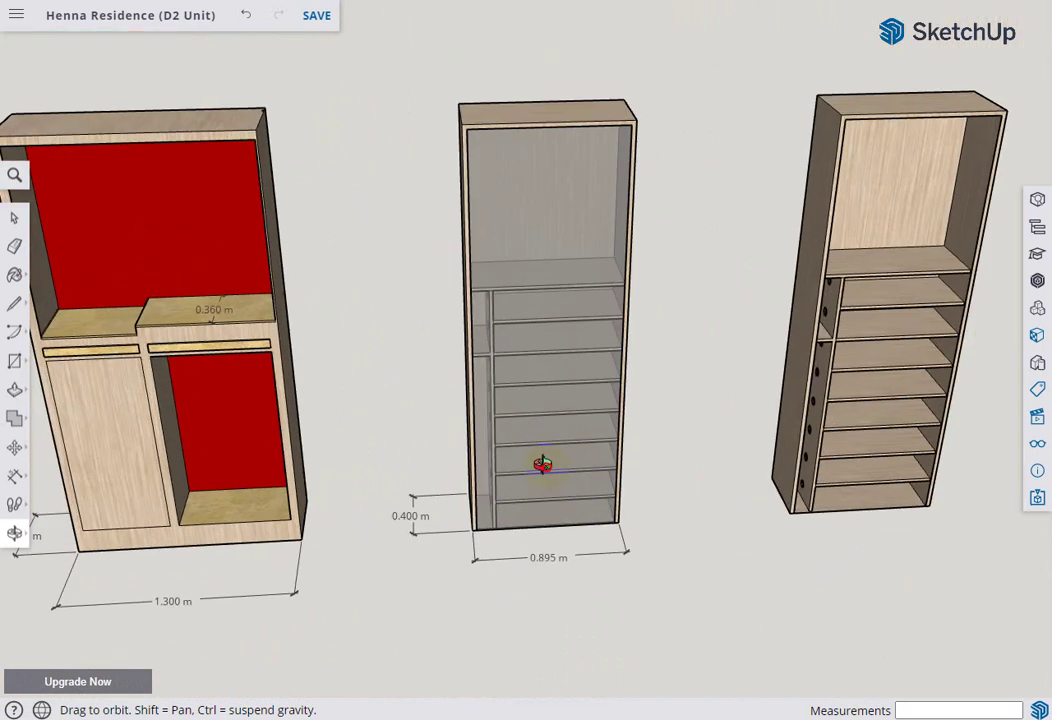
{"action": "mouse_move", "coordinate": [545, 463]}
{"action": "left_mouse_down"}
{"action": "mouse_move", "coordinate": [554, 458]}
{"action": "mouse_move", "coordinate": [460, 480]}
{"action": "mouse_move", "coordinate": [460, 380]}
{"action": "mouse_move", "coordinate": [401, 342]}
{"action": "mouse_move", "coordinate": [397, 272]}
{"action": "mouse_move", "coordinate": [528, 329]}
{"action": "mouse_move", "coordinate": [744, 322]}
{"action": "mouse_move", "coordinate": [535, 396]}
{"action": "left_mouse_up"}
{"action": "scroll", "coordinate": [565, 467], "scroll_direction": "up", "scroll_amount": 3}
{"action": "scroll", "coordinate": [658, 354], "scroll_direction": "down", "scroll_amount": 2}
{"action": "scroll", "coordinate": [650, 363], "scroll_direction": "down", "scroll_amount": 2}
{"action": "scroll", "coordinate": [624, 383], "scroll_direction": "down", "scroll_amount": 3}
Face the tall right cabinet squarely and zoom in on its adjustable shelves.
{"action": "left_click_drag", "start_coordinate": [624, 383], "coordinate": [654, 386]}
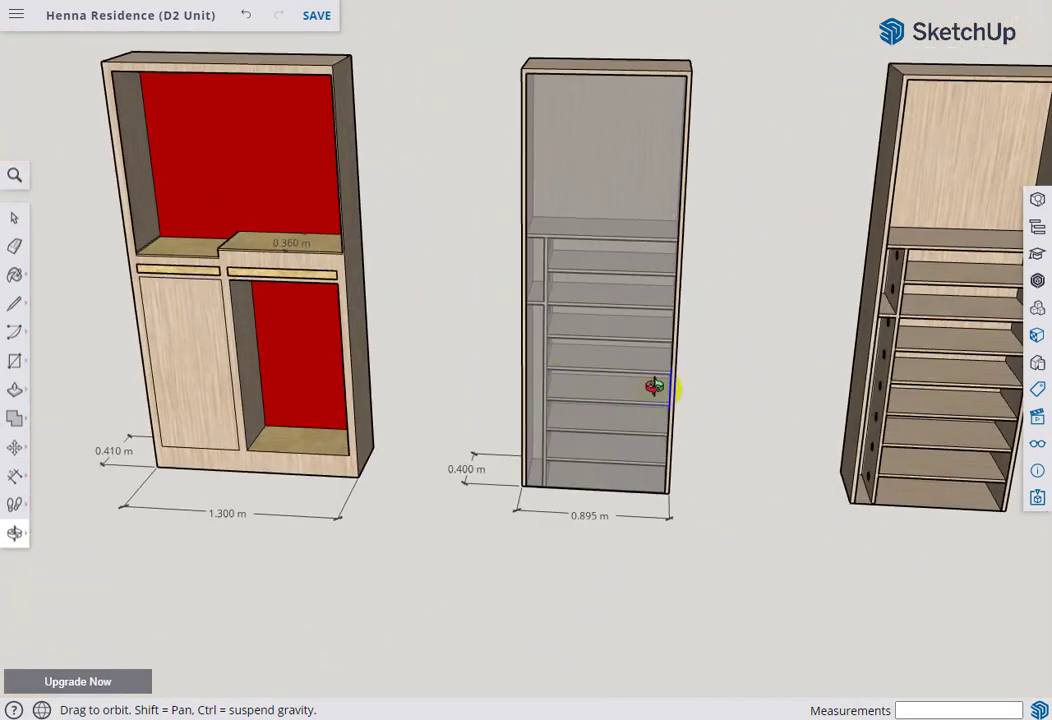
{"action": "left_click_drag", "start_coordinate": [795, 446], "coordinate": [599, 437]}
{"action": "scroll", "coordinate": [629, 380], "scroll_direction": "up", "scroll_amount": 2}
{"action": "scroll", "coordinate": [629, 380], "scroll_direction": "up", "scroll_amount": 2}
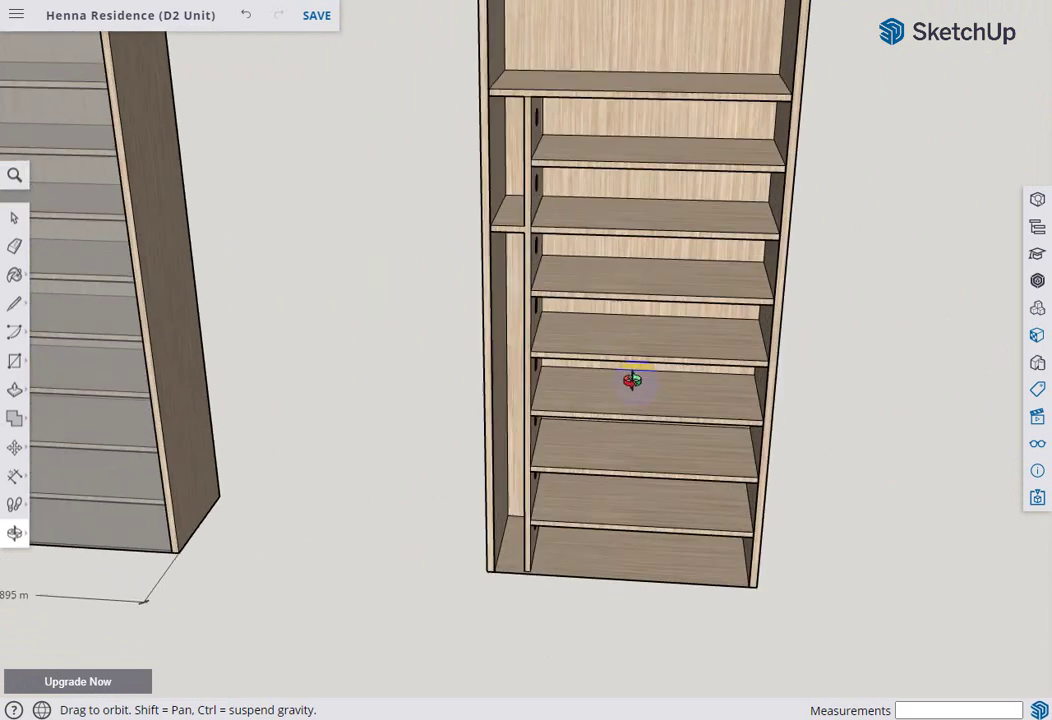
{"action": "scroll", "coordinate": [658, 426], "scroll_direction": "up", "scroll_amount": 2}
{"action": "scroll", "coordinate": [669, 376], "scroll_direction": "down", "scroll_amount": 1}
{"action": "scroll", "coordinate": [657, 458], "scroll_direction": "down", "scroll_amount": 2}
{"action": "scroll", "coordinate": [660, 453], "scroll_direction": "down", "scroll_amount": 2}
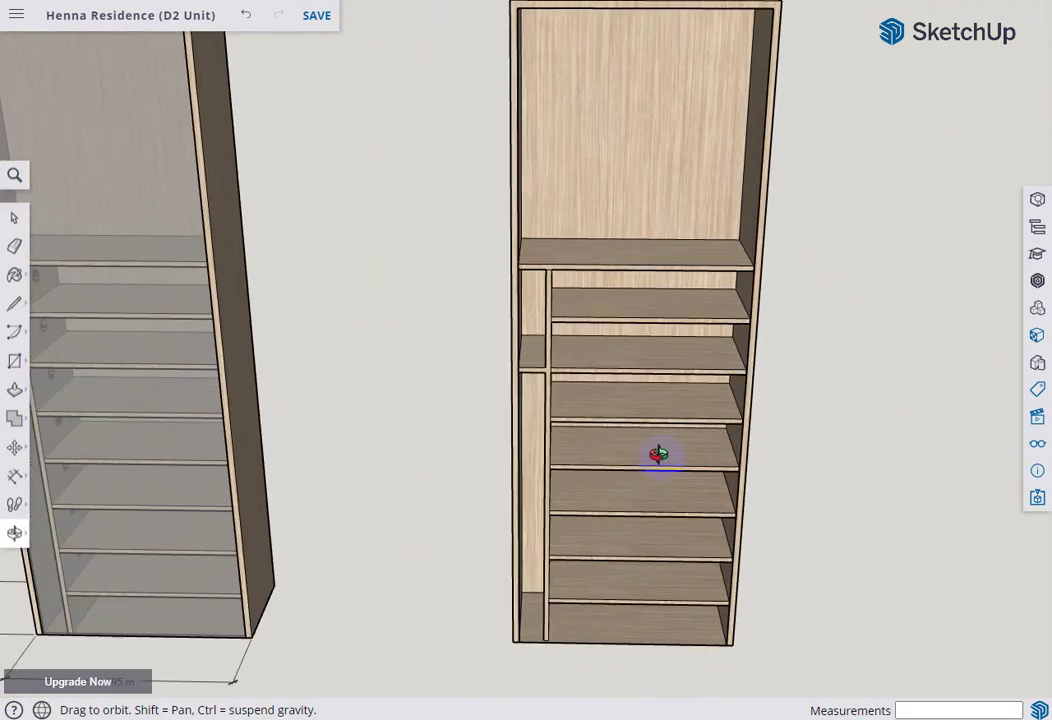
{"action": "scroll", "coordinate": [689, 441], "scroll_direction": "down", "scroll_amount": 1}
{"action": "scroll", "coordinate": [668, 447], "scroll_direction": "up", "scroll_amount": 2}
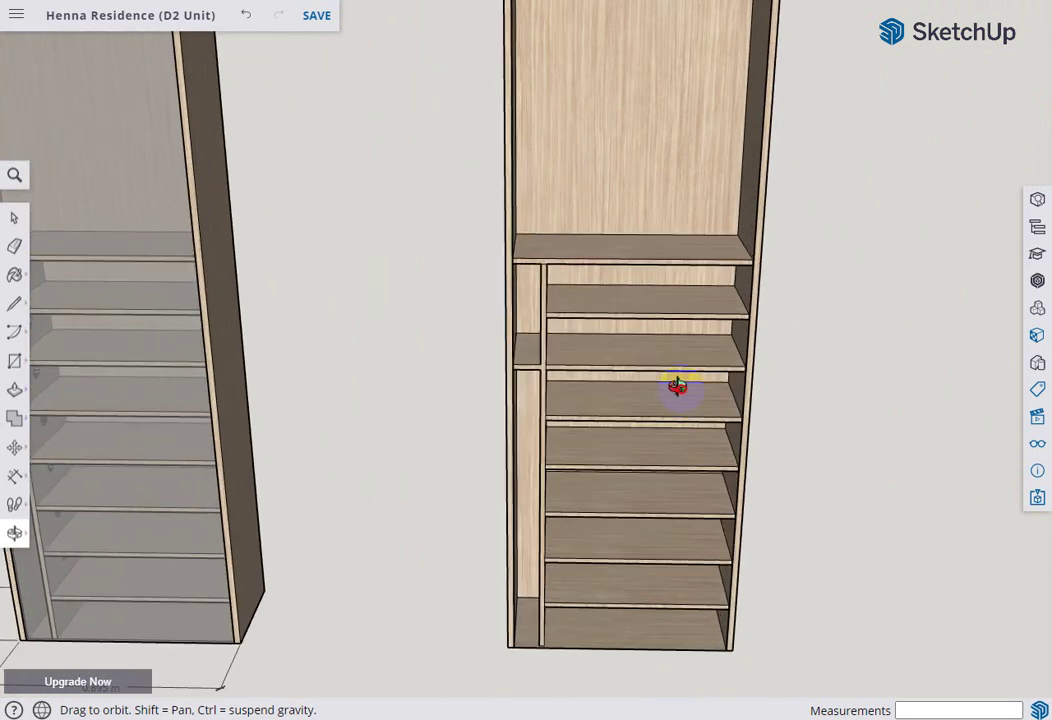
{"action": "left_click_drag", "start_coordinate": [679, 387], "coordinate": [663, 406]}
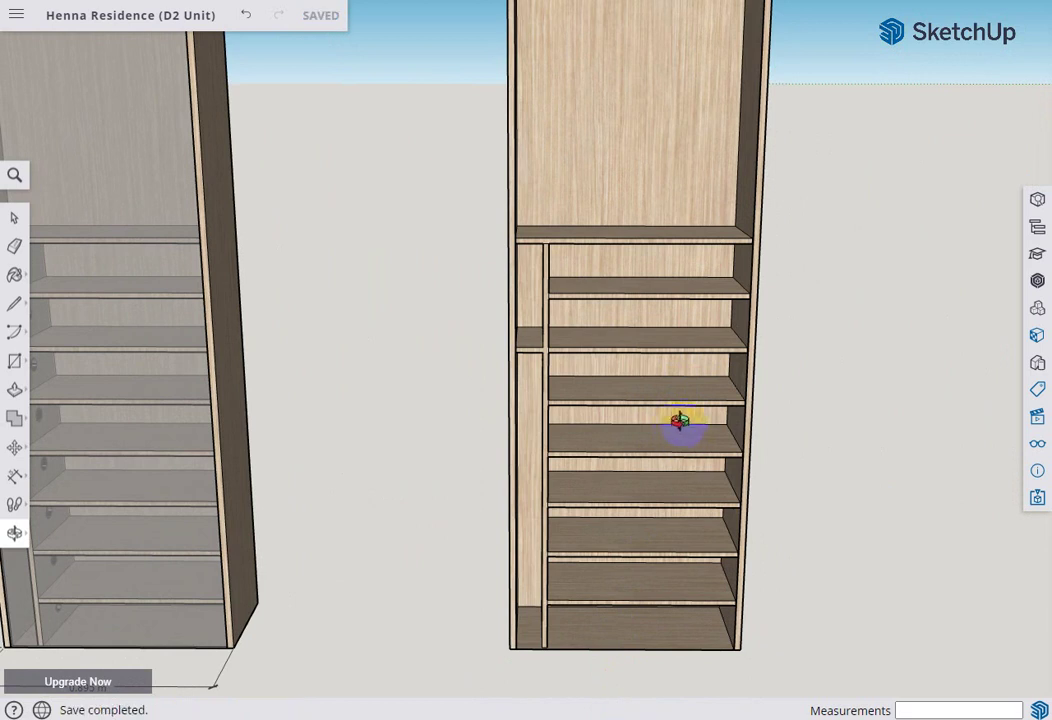
Zoom in on a shelf ventilation hole in the right cabinet, then back out.
{"action": "mouse_move", "coordinate": [675, 445]}
{"action": "left_mouse_down"}
{"action": "mouse_move", "coordinate": [646, 502]}
{"action": "mouse_move", "coordinate": [653, 512]}
{"action": "mouse_move", "coordinate": [633, 463]}
{"action": "mouse_move", "coordinate": [571, 479]}
{"action": "mouse_move", "coordinate": [427, 470]}
{"action": "mouse_move", "coordinate": [464, 462]}
{"action": "left_mouse_up"}
{"action": "scroll", "coordinate": [464, 462], "scroll_direction": "up", "scroll_amount": 2}
{"action": "scroll", "coordinate": [481, 467], "scroll_direction": "up", "scroll_amount": 2}
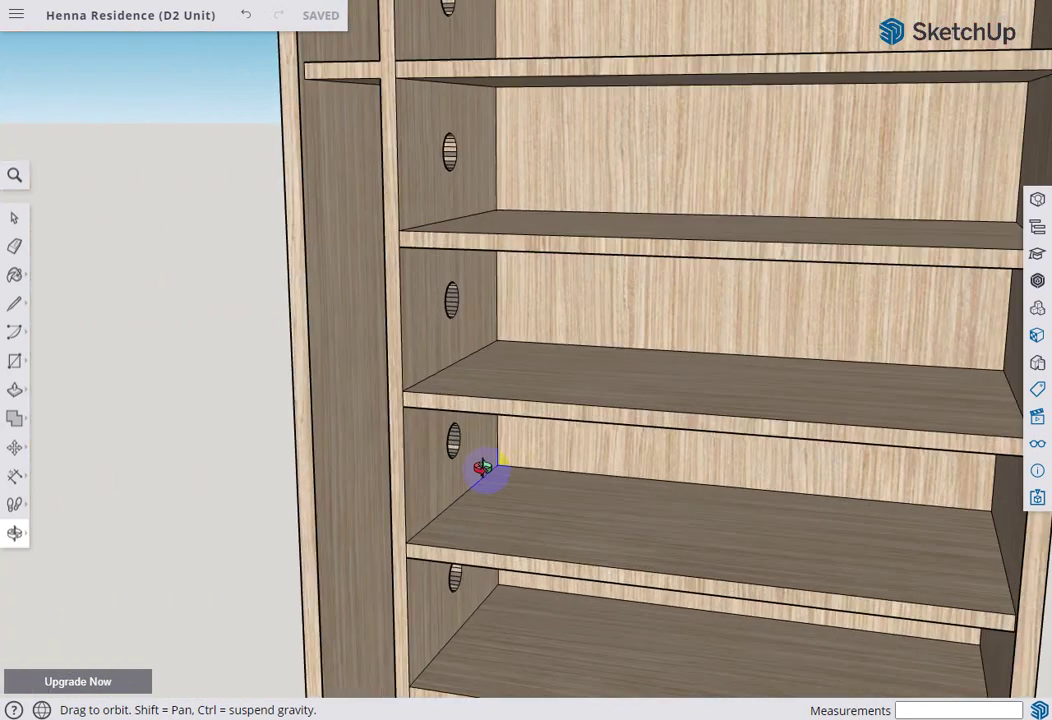
{"action": "scroll", "coordinate": [455, 453], "scroll_direction": "up", "scroll_amount": 2}
{"action": "scroll", "coordinate": [436, 482], "scroll_direction": "down", "scroll_amount": 3}
{"action": "scroll", "coordinate": [440, 490], "scroll_direction": "down", "scroll_amount": 2}
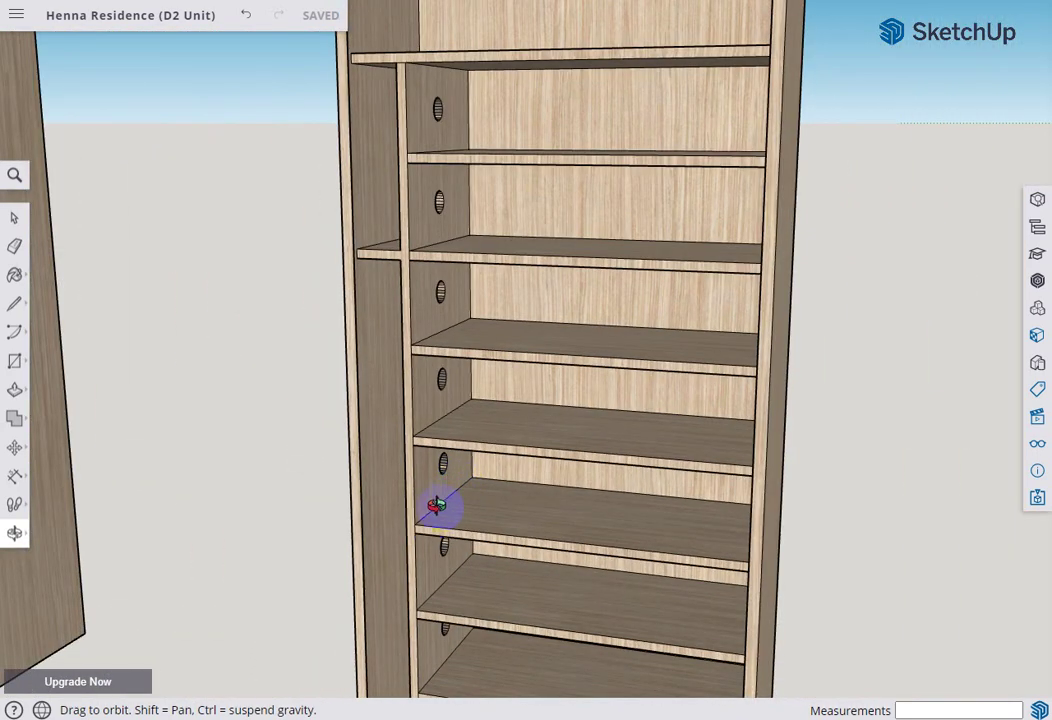
Face the shoe-rack cabinet straight on, showing its 8 levels at 0.180 m and 1.580 m height.
{"action": "mouse_move", "coordinate": [420, 515]}
{"action": "left_mouse_down"}
{"action": "mouse_move", "coordinate": [622, 495]}
{"action": "mouse_move", "coordinate": [455, 526]}
{"action": "mouse_move", "coordinate": [634, 514]}
{"action": "mouse_move", "coordinate": [600, 528]}
{"action": "left_mouse_up"}
{"action": "mouse_move", "coordinate": [670, 489]}
{"action": "left_mouse_down"}
{"action": "mouse_move", "coordinate": [526, 493]}
{"action": "mouse_move", "coordinate": [543, 487]}
{"action": "left_mouse_up"}
{"action": "scroll", "coordinate": [544, 494], "scroll_direction": "down", "scroll_amount": 2}
{"action": "scroll", "coordinate": [541, 497], "scroll_direction": "down", "scroll_amount": 2}
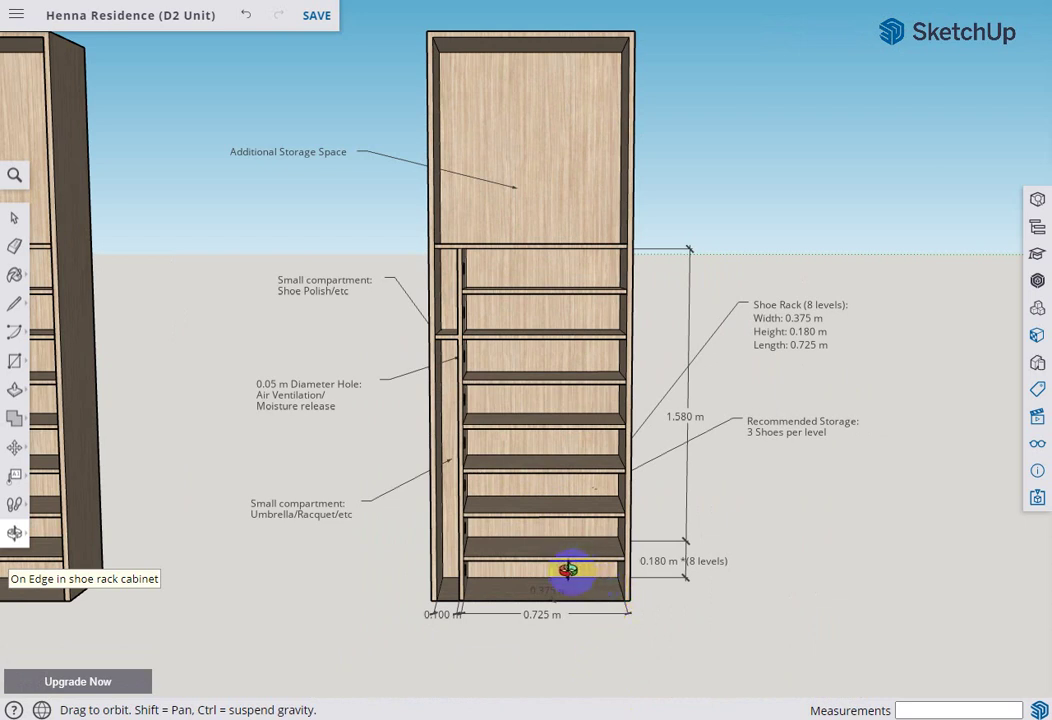
Orbit the shoe-rack cabinet to show its right side.
{"action": "mouse_move", "coordinate": [567, 572]}
{"action": "left_mouse_down"}
{"action": "mouse_move", "coordinate": [666, 588]}
{"action": "mouse_move", "coordinate": [580, 607]}
{"action": "mouse_move", "coordinate": [580, 580]}
{"action": "mouse_move", "coordinate": [571, 597]}
{"action": "left_mouse_up"}
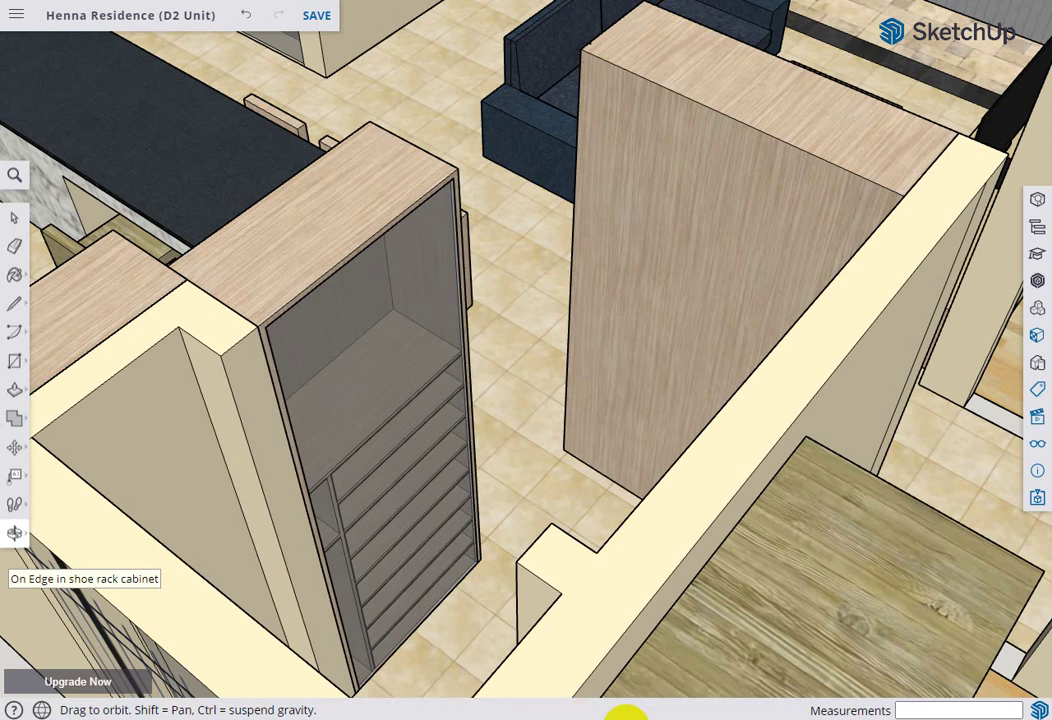
Orbit overhead to frame the red-backed altar cabinet, wood-grain cabinet and black-topped island with stools.
{"action": "middle_click_drag", "start_coordinate": [625, 712], "coordinate": [462, 700]}
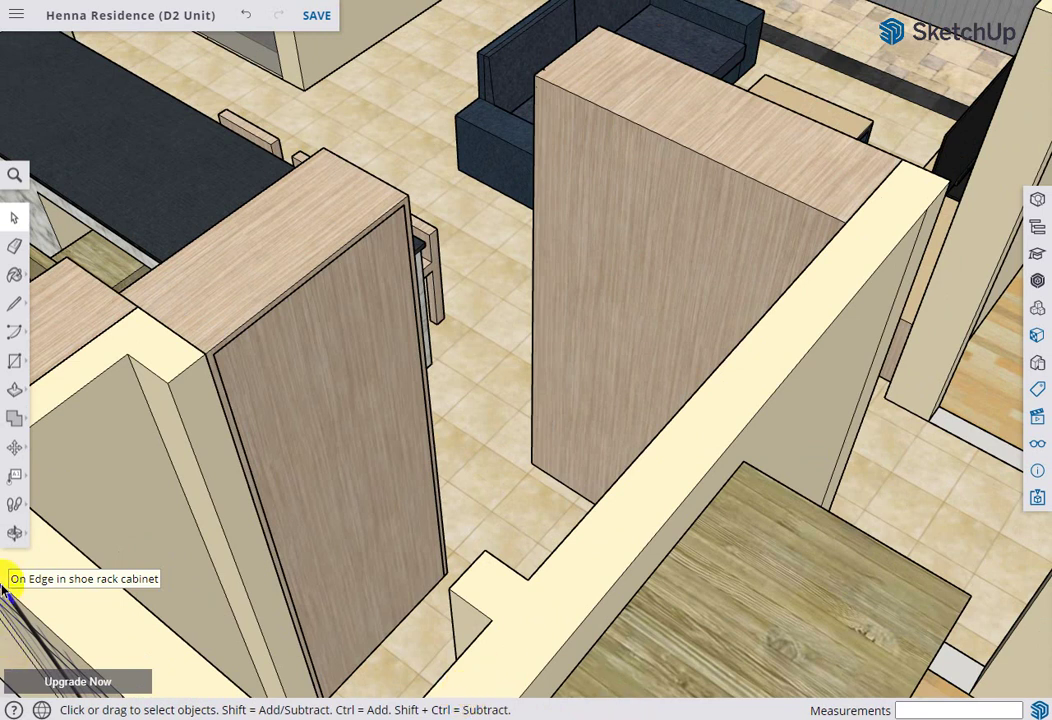
{"action": "mouse_move", "coordinate": [553, 451]}
{"action": "left_mouse_down"}
{"action": "mouse_move", "coordinate": [439, 500]}
{"action": "mouse_move", "coordinate": [289, 538]}
{"action": "mouse_move", "coordinate": [293, 613]}
{"action": "mouse_move", "coordinate": [509, 515]}
{"action": "left_mouse_up"}
{"action": "mouse_move", "coordinate": [676, 480]}
{"action": "left_mouse_down"}
{"action": "mouse_move", "coordinate": [761, 535]}
{"action": "mouse_move", "coordinate": [232, 556]}
{"action": "mouse_move", "coordinate": [221, 444]}
{"action": "mouse_move", "coordinate": [317, 404]}
{"action": "mouse_move", "coordinate": [728, 500]}
{"action": "mouse_move", "coordinate": [702, 568]}
{"action": "mouse_move", "coordinate": [468, 570]}
{"action": "left_mouse_up"}
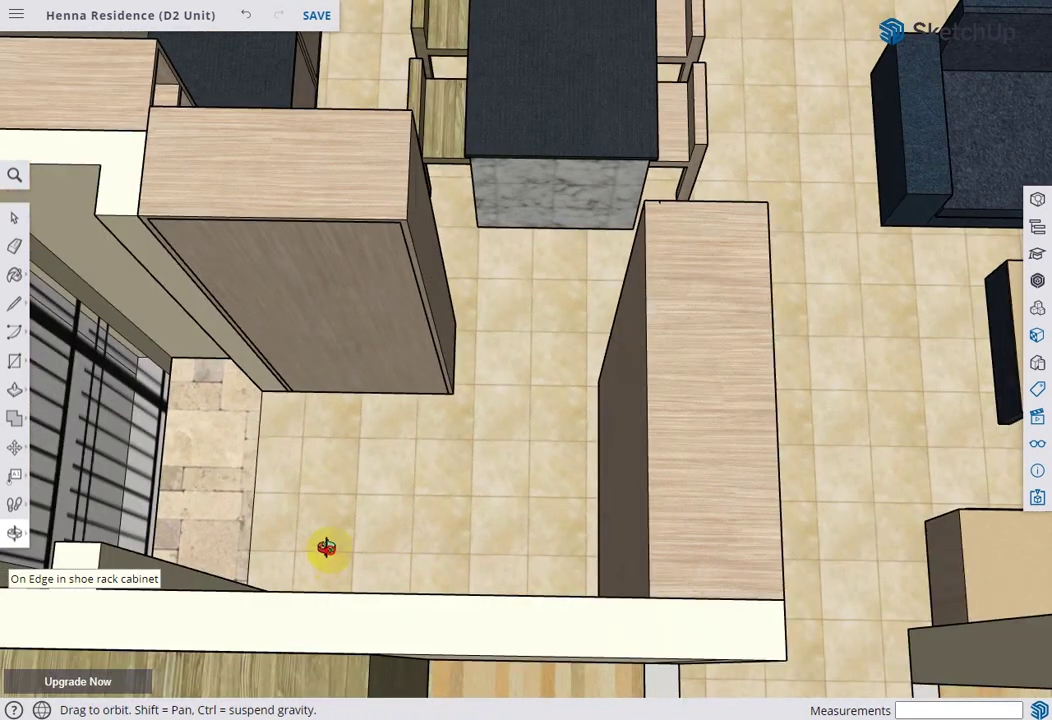
{"action": "left_click_drag", "start_coordinate": [326, 547], "coordinate": [421, 503]}
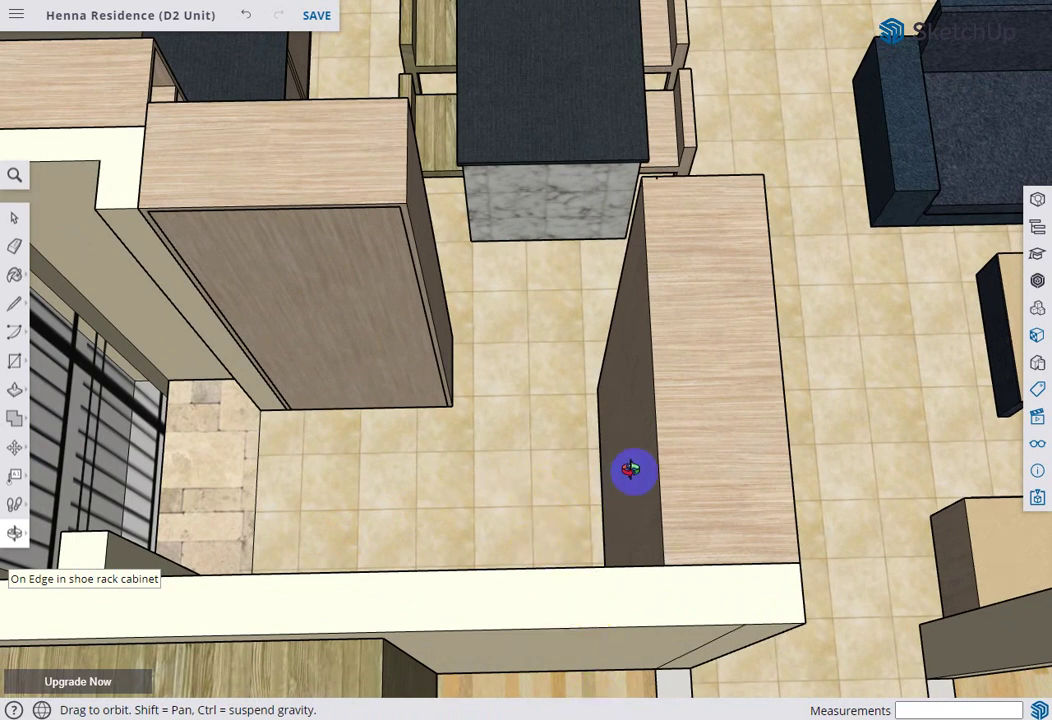
{"action": "mouse_move", "coordinate": [630, 470]}
{"action": "left_mouse_down"}
{"action": "mouse_move", "coordinate": [411, 434]}
{"action": "mouse_move", "coordinate": [455, 412]}
{"action": "left_mouse_up"}
{"action": "mouse_move", "coordinate": [688, 386]}
{"action": "left_mouse_down"}
{"action": "mouse_move", "coordinate": [674, 343]}
{"action": "mouse_move", "coordinate": [639, 437]}
{"action": "mouse_move", "coordinate": [674, 322]}
{"action": "mouse_move", "coordinate": [527, 344]}
{"action": "mouse_move", "coordinate": [653, 376]}
{"action": "mouse_move", "coordinate": [590, 334]}
{"action": "mouse_move", "coordinate": [446, 345]}
{"action": "left_mouse_up"}
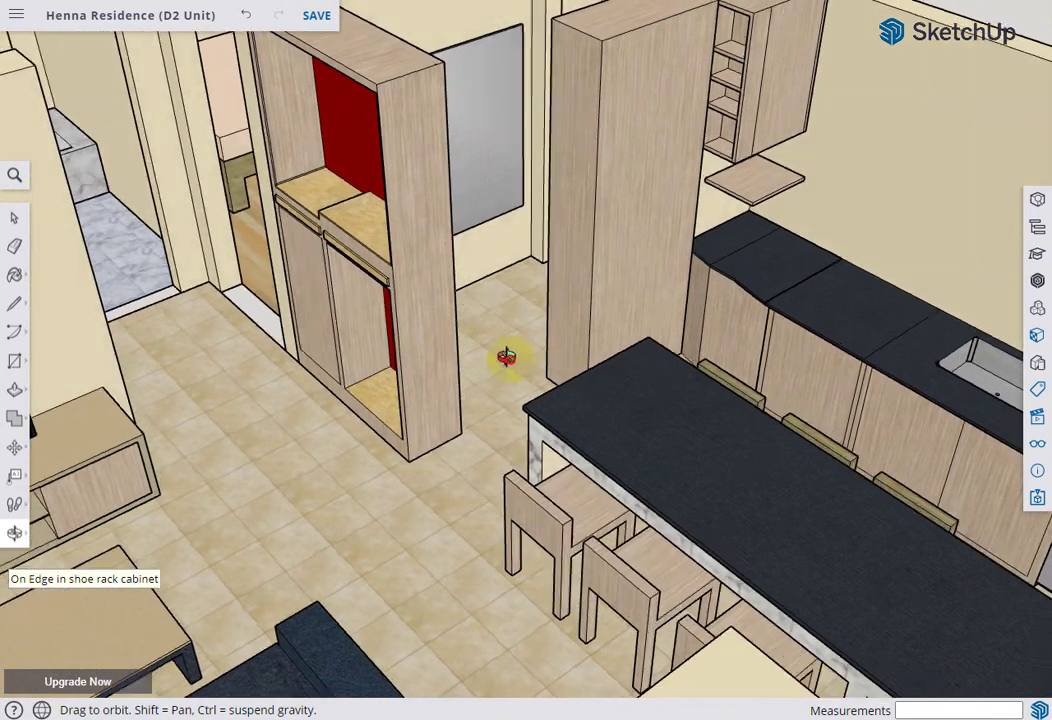